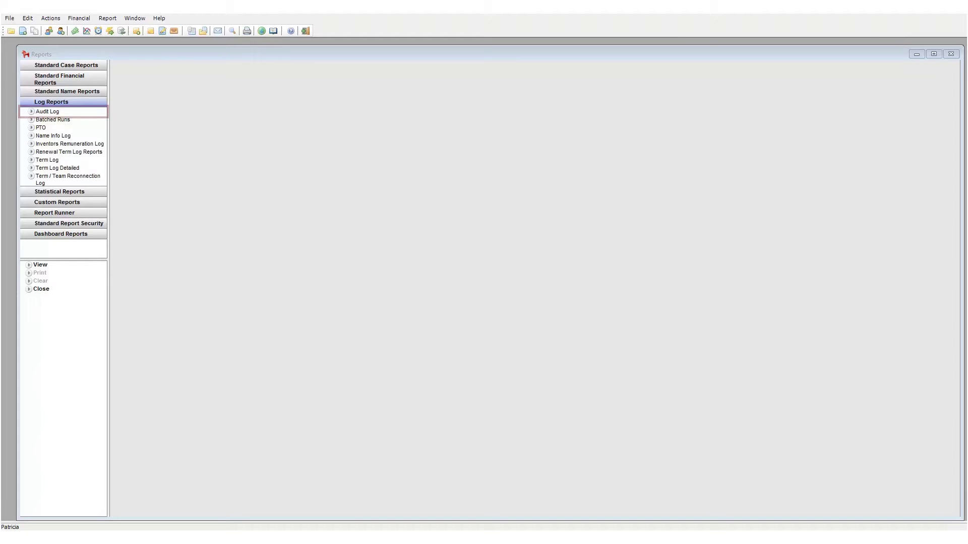
Open the Audit Log search form from the log reports.
{"action": "left_click", "coordinate": [56, 112]}
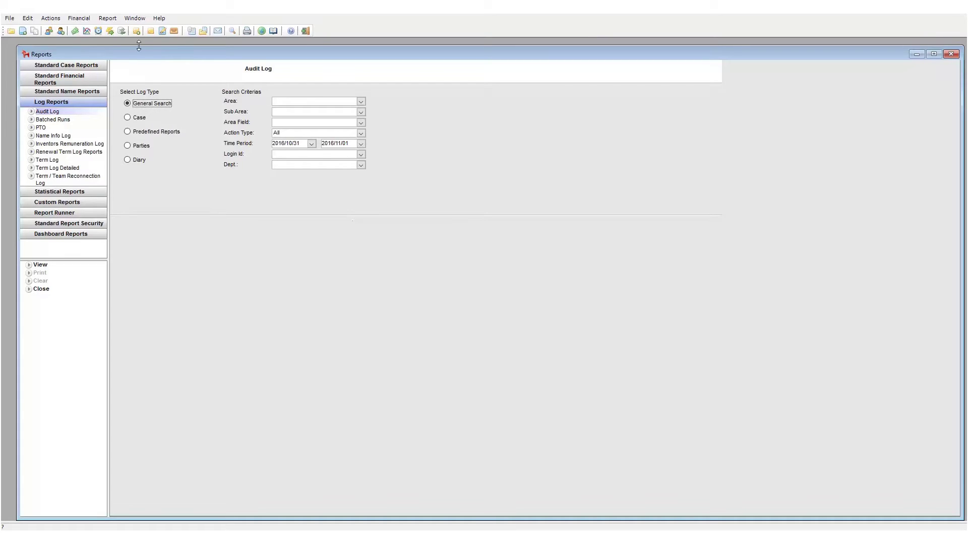
{"action": "left_click", "coordinate": [110, 19]}
{"action": "mouse_move", "coordinate": [135, 92]}
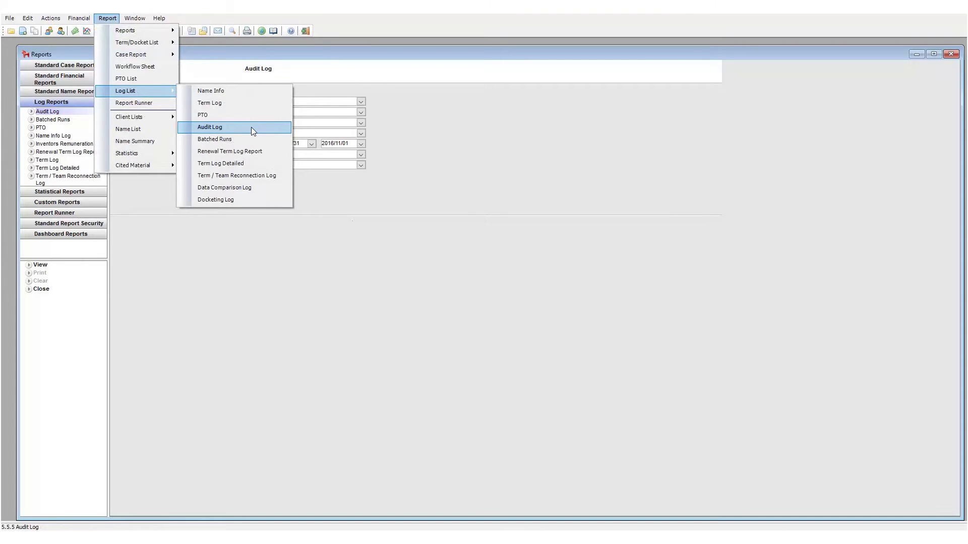
{"action": "left_click", "coordinate": [251, 127]}
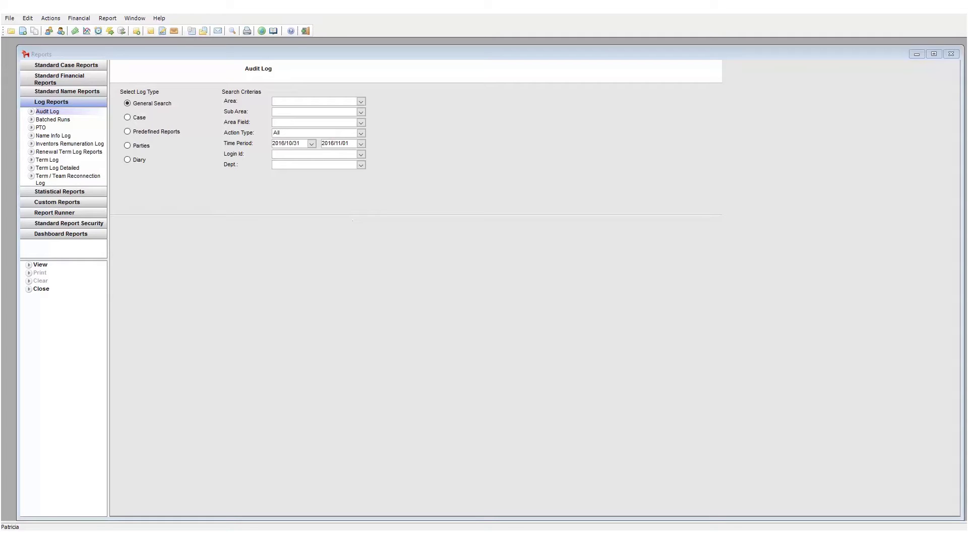
Run a General Search audit report for area Case Information, sub area Basic Case Information and area field Catchword, then close the report.
{"action": "left_click", "coordinate": [361, 102]}
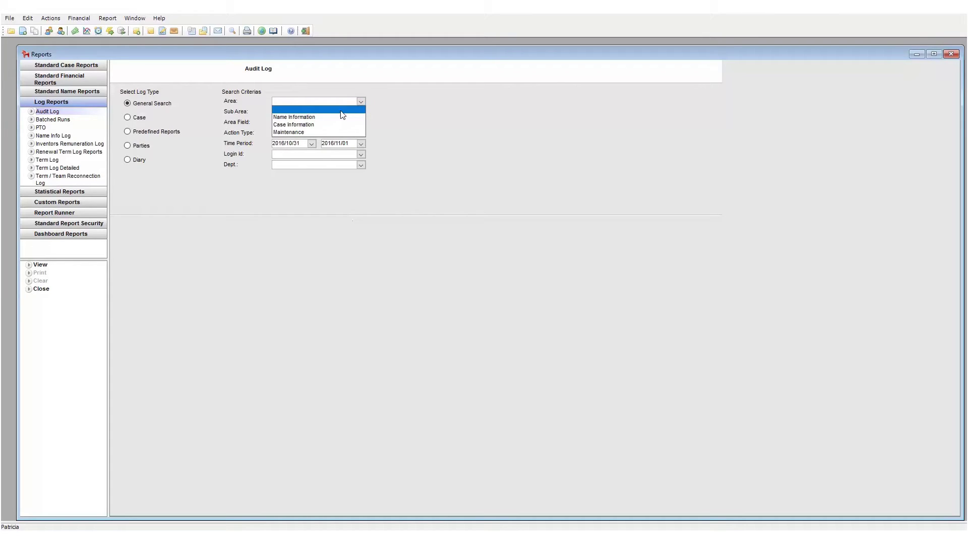
{"action": "left_click", "coordinate": [307, 125]}
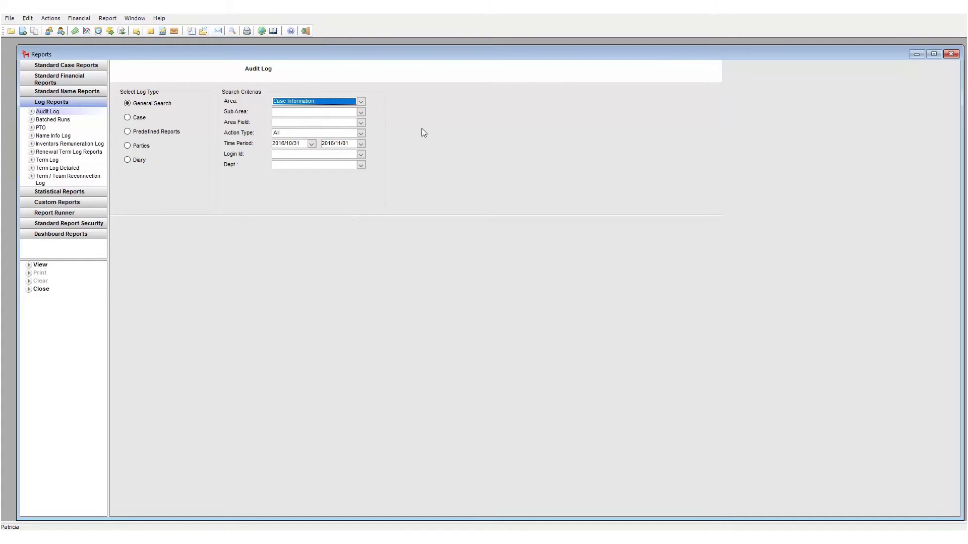
{"action": "left_click", "coordinate": [361, 112]}
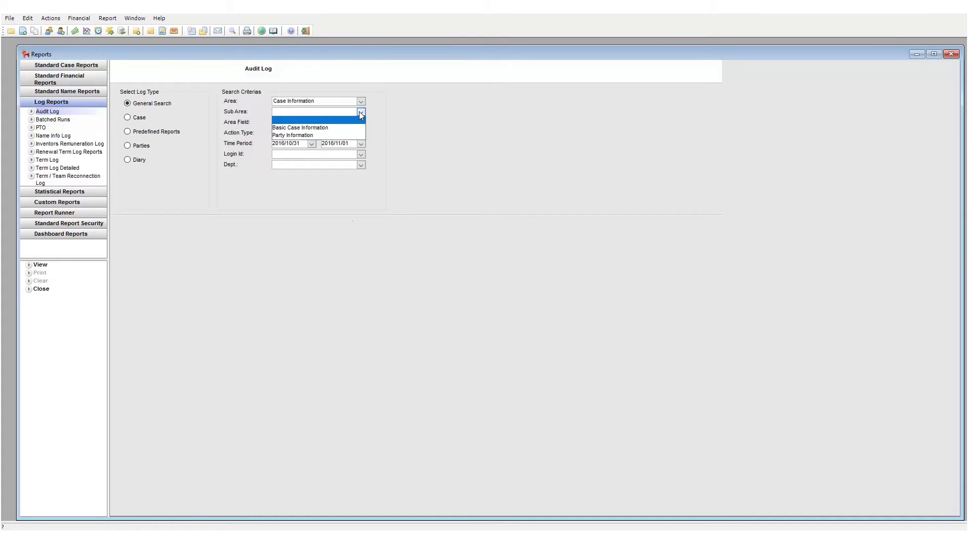
{"action": "left_click", "coordinate": [319, 128]}
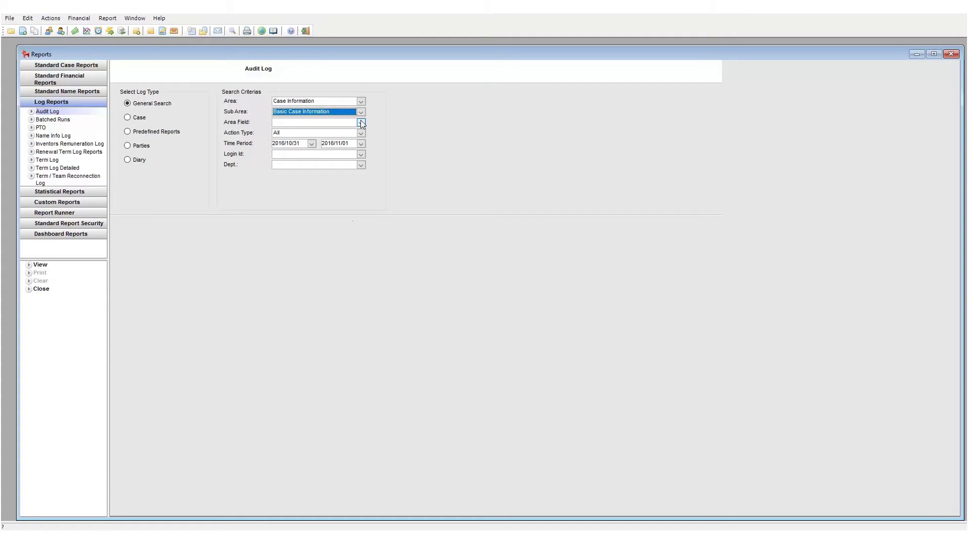
{"action": "left_click", "coordinate": [361, 122]}
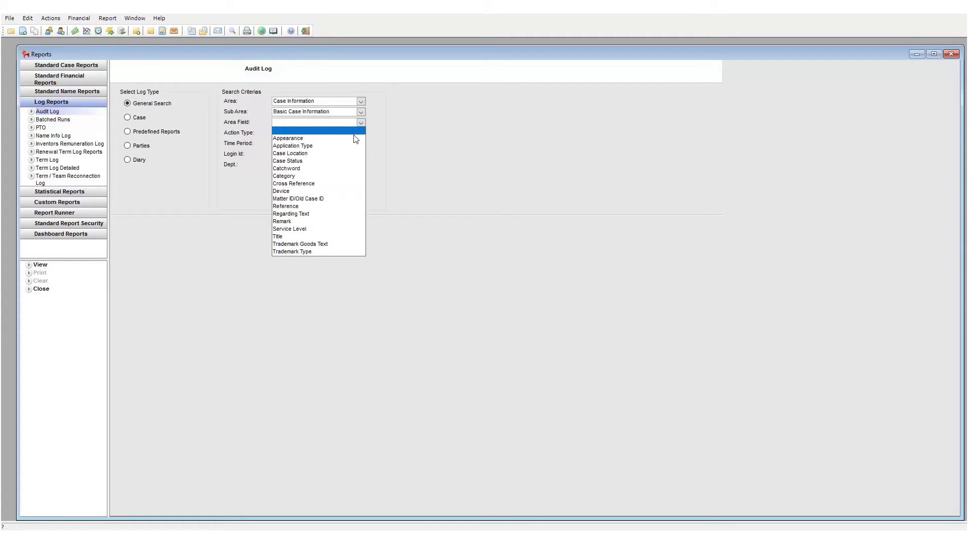
{"action": "left_click", "coordinate": [295, 170]}
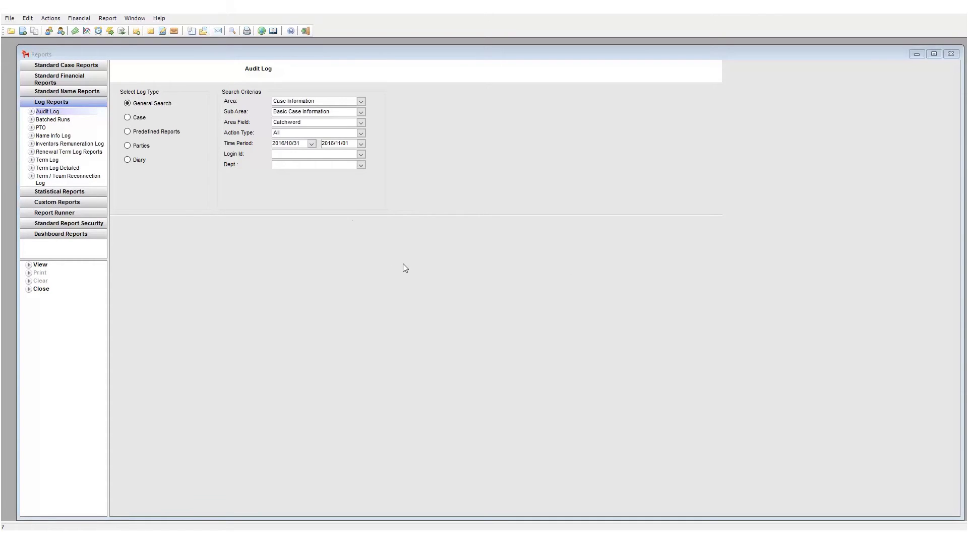
{"action": "left_click", "coordinate": [45, 267]}
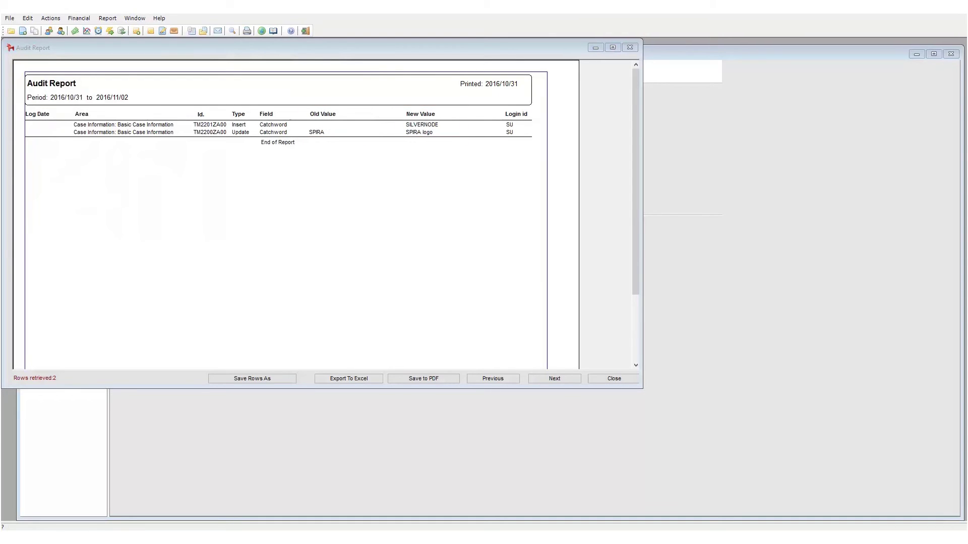
{"action": "key", "text": "alt+F4"}
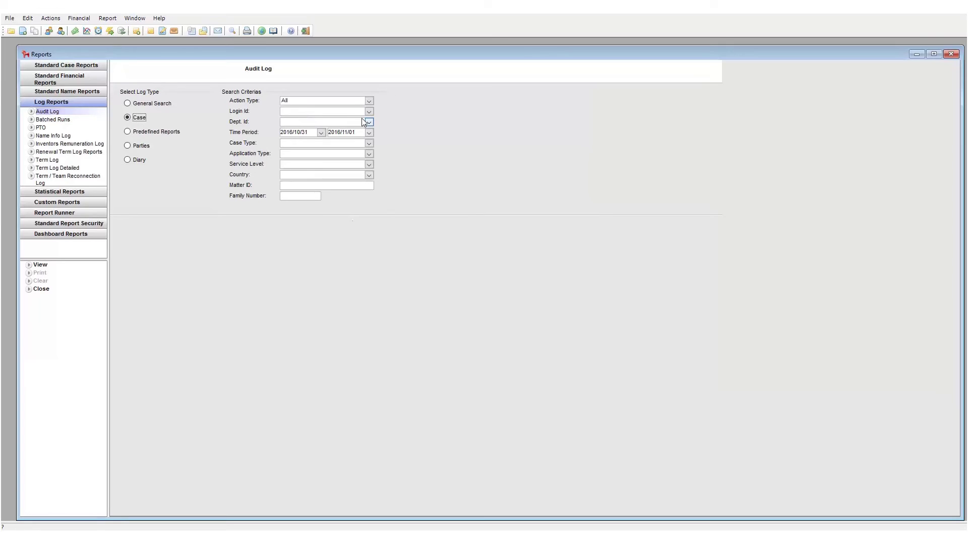
Run a Case audit report for case type Trademark and family number 2201, then close the report.
{"action": "left_click", "coordinate": [368, 143]}
{"action": "scroll", "coordinate": [318, 194], "scroll_direction": "down", "scroll_amount": 3}
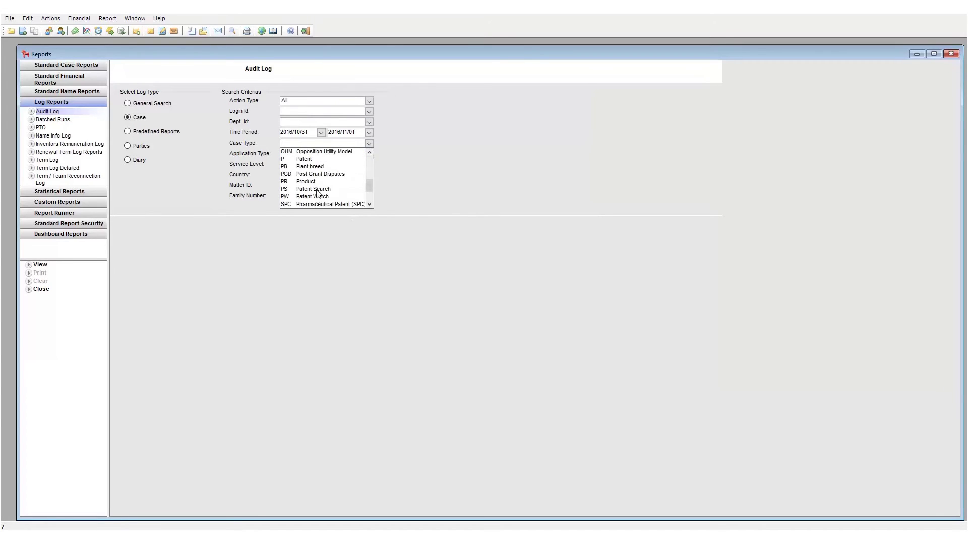
{"action": "scroll", "coordinate": [319, 195], "scroll_direction": "down", "scroll_amount": 1}
{"action": "left_click", "coordinate": [337, 203]}
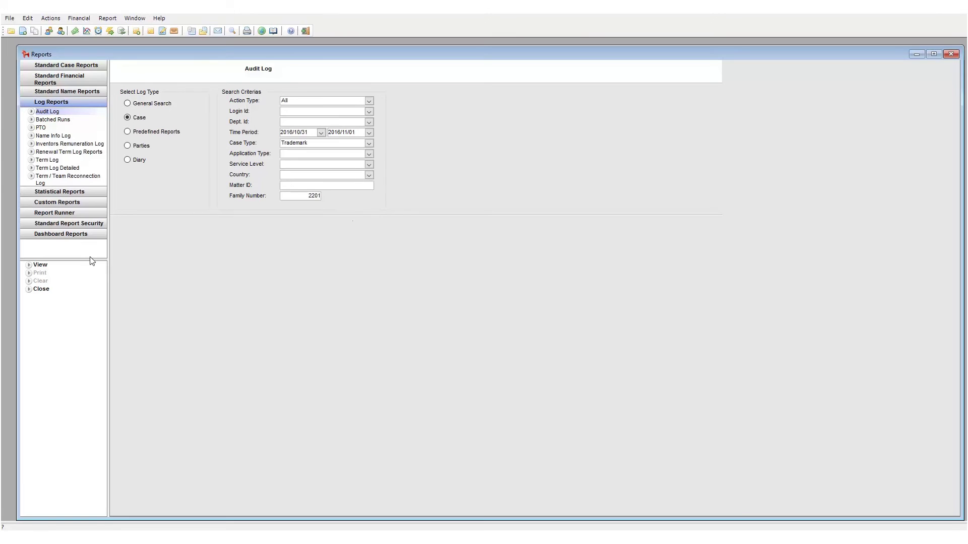
{"action": "left_click", "coordinate": [39, 266]}
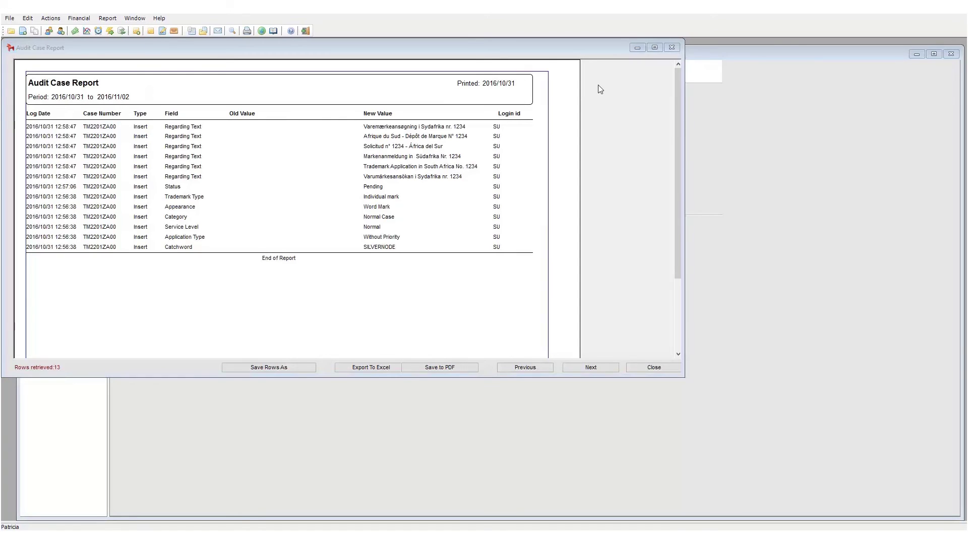
{"action": "left_click", "coordinate": [672, 49]}
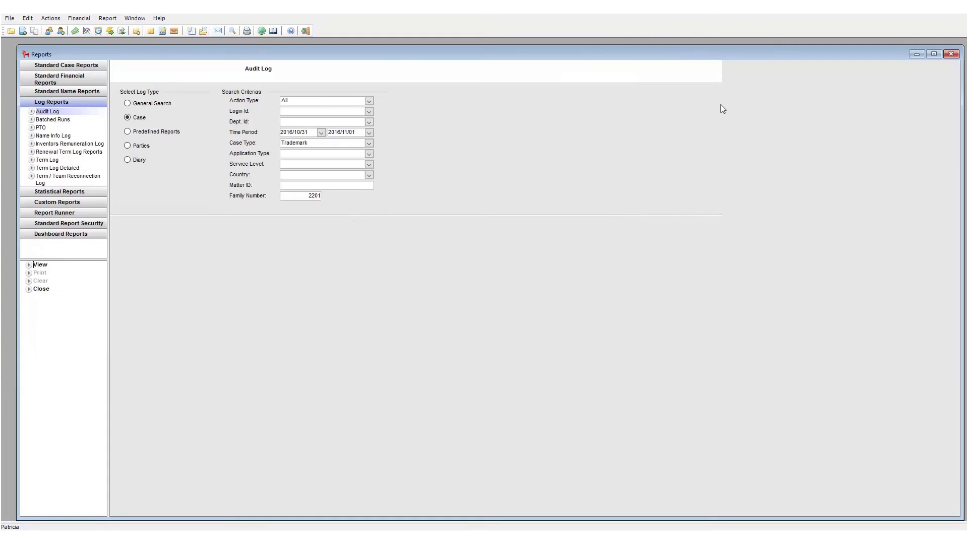
Switch the log type to Predefined Reports and select the Daily Accounting Entries report.
{"action": "left_click", "coordinate": [145, 130]}
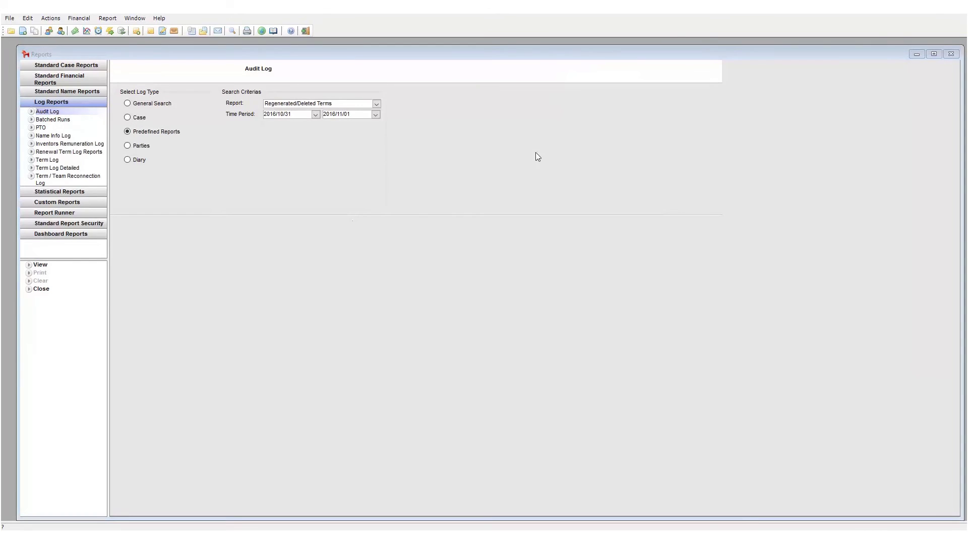
{"action": "left_click", "coordinate": [376, 104]}
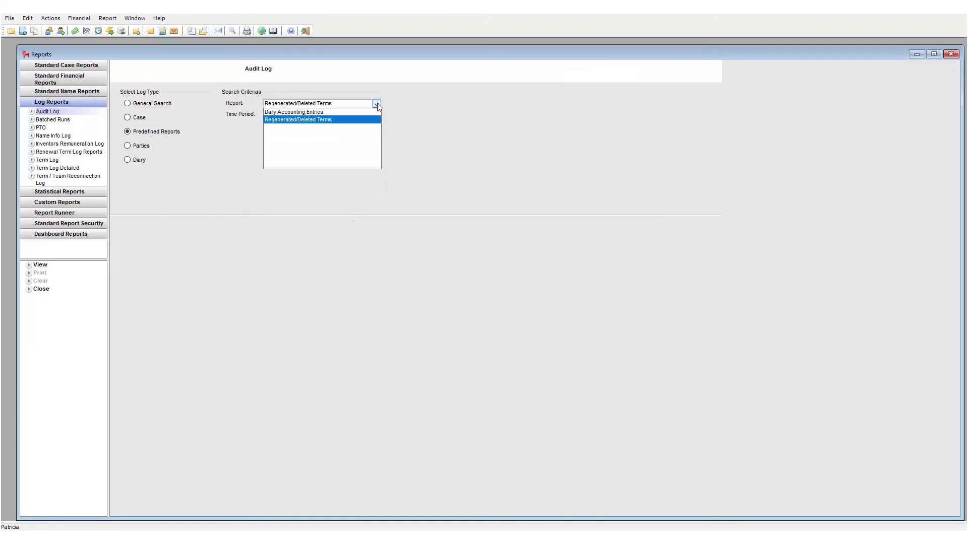
{"action": "left_click", "coordinate": [377, 104]}
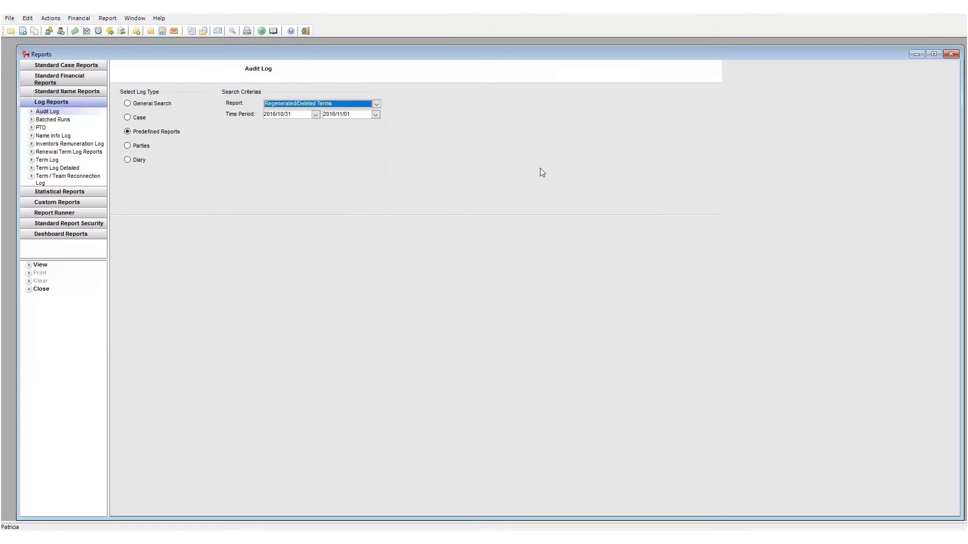
{"action": "left_click", "coordinate": [376, 105]}
{"action": "left_click", "coordinate": [325, 112]}
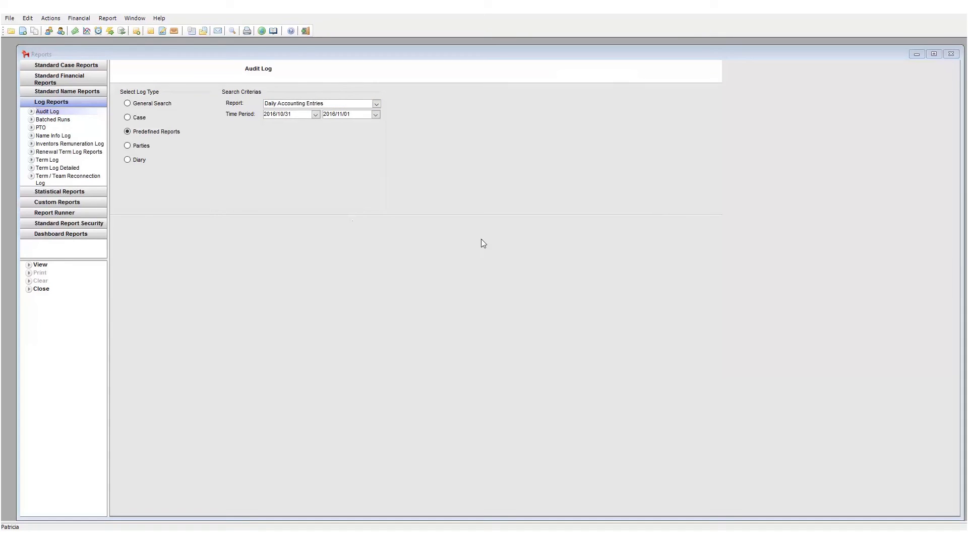
Switch the log type to Parties and set the time period from 2016/10/24 to 2016/10/31.
{"action": "left_click", "coordinate": [141, 146]}
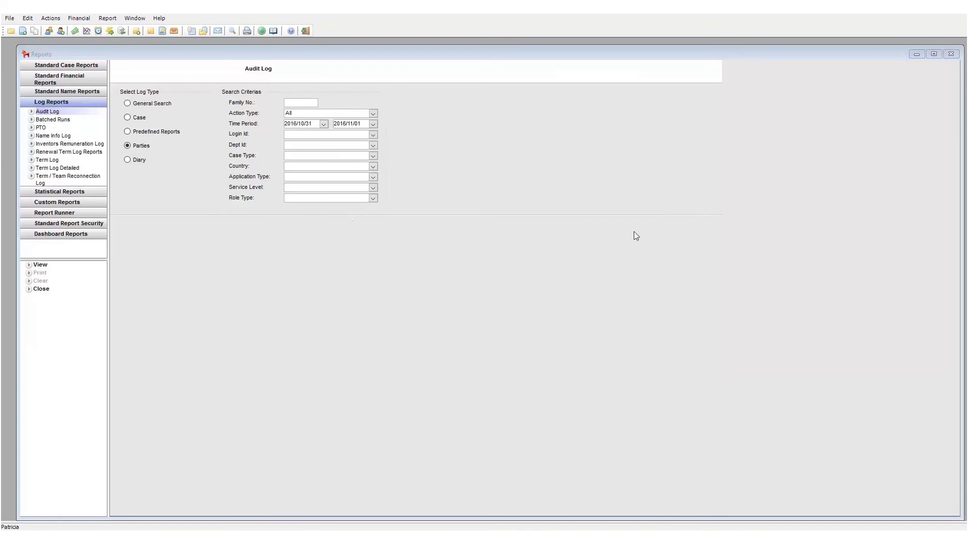
{"action": "left_click", "coordinate": [373, 198]}
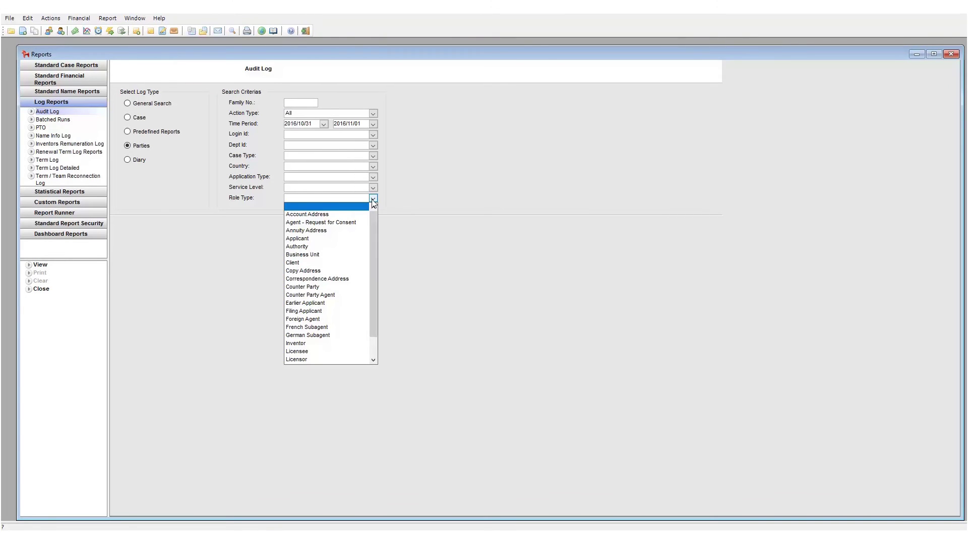
{"action": "left_click", "coordinate": [373, 201]}
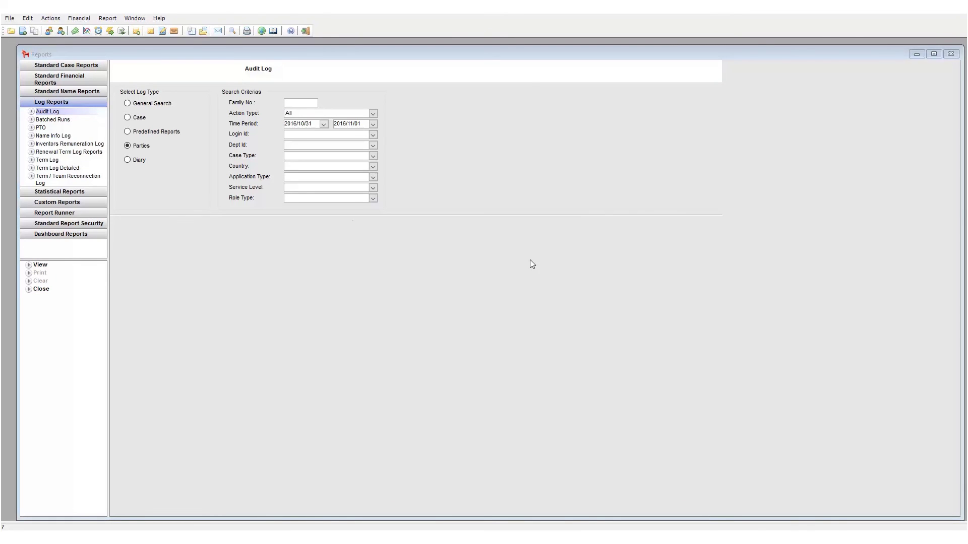
{"action": "left_click", "coordinate": [324, 124]}
{"action": "left_click", "coordinate": [314, 191]}
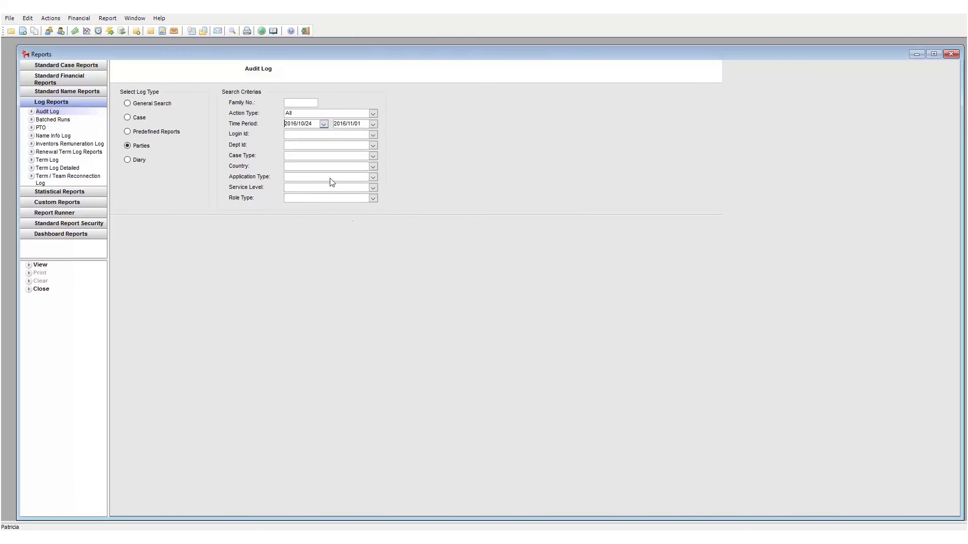
{"action": "left_click", "coordinate": [374, 125]}
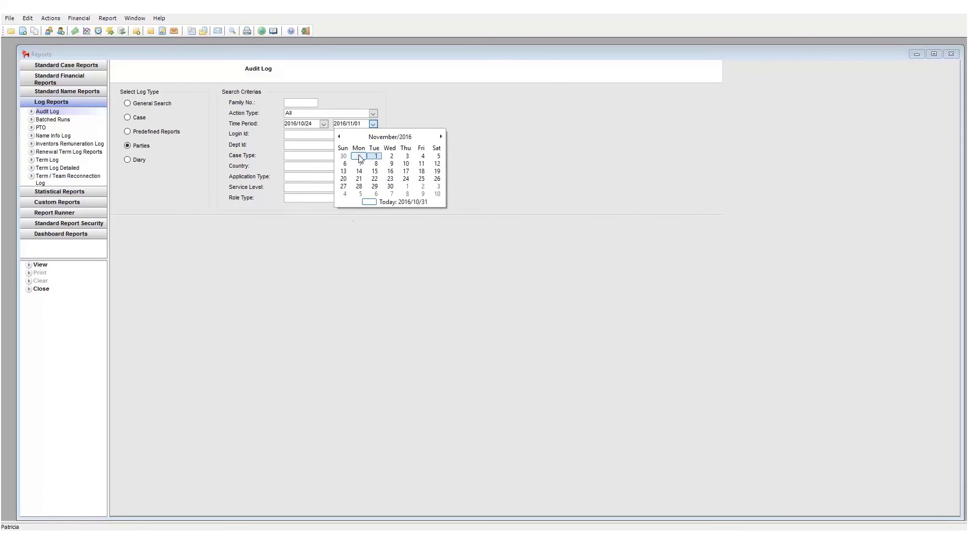
{"action": "left_click", "coordinate": [357, 160]}
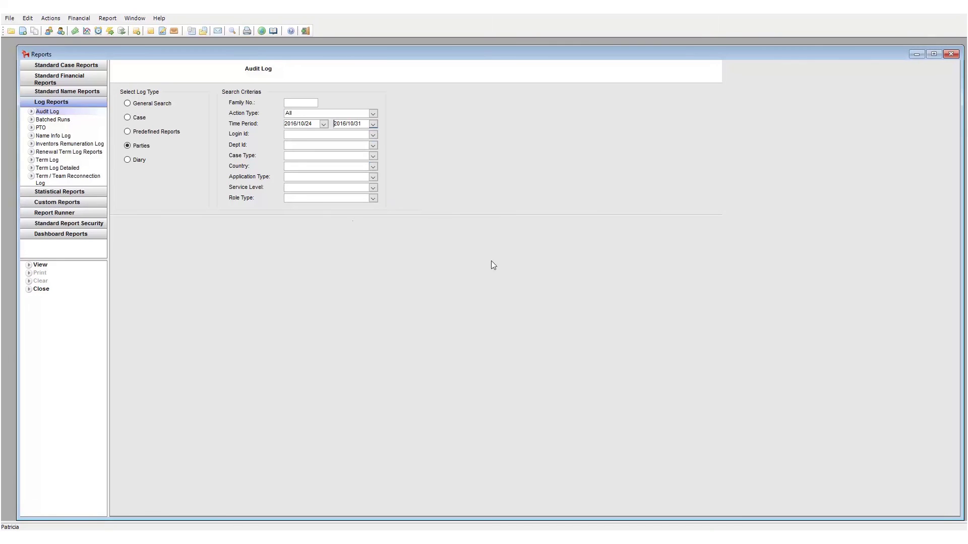
Set the role type to Applicant and view the Parties audit report.
{"action": "left_click", "coordinate": [359, 199]}
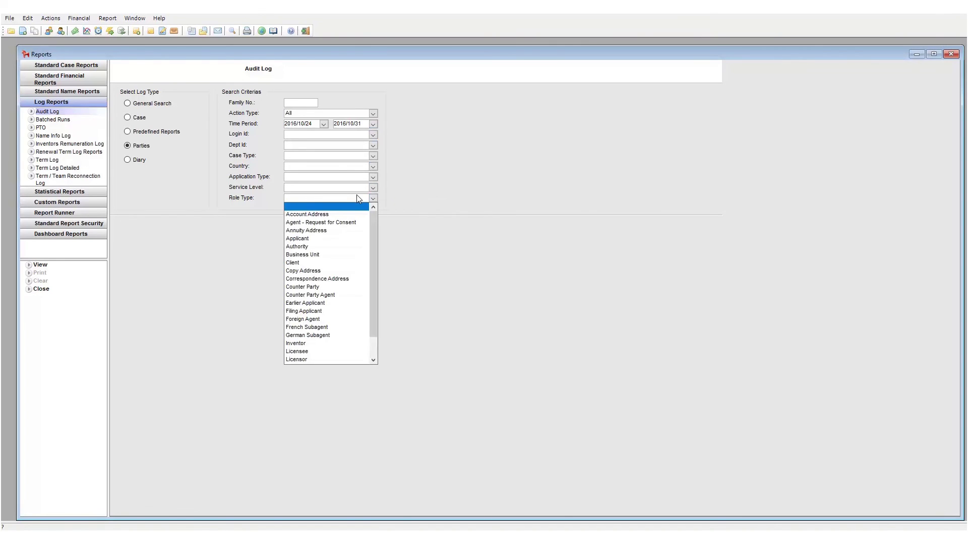
{"action": "left_click", "coordinate": [311, 244]}
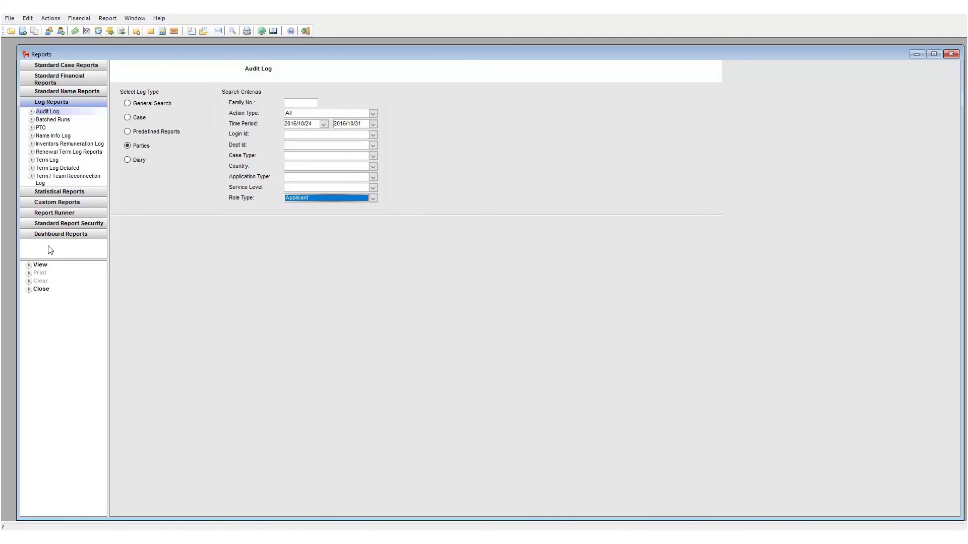
{"action": "left_click", "coordinate": [40, 265]}
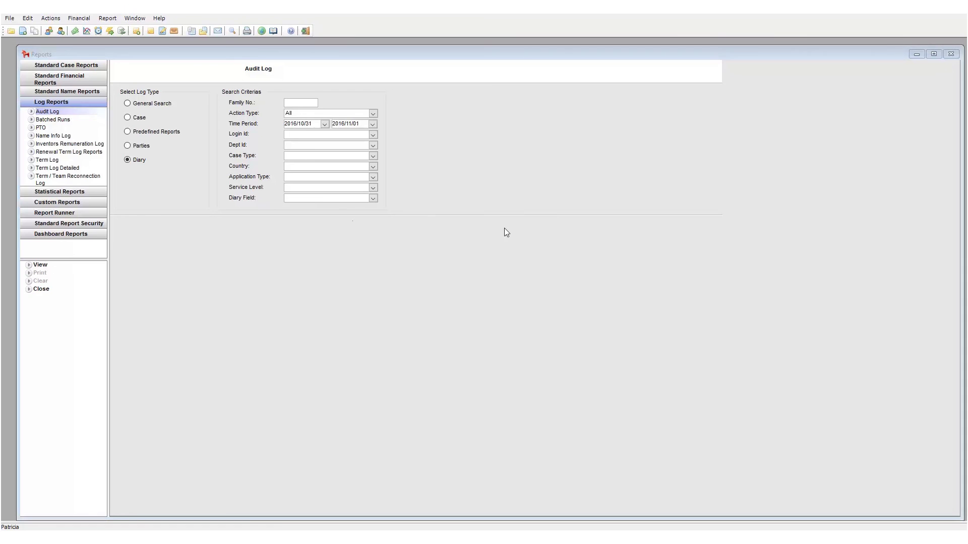
Switch the log type to Diary, set the diary field to Application No. and view the report.
{"action": "left_click", "coordinate": [372, 198]}
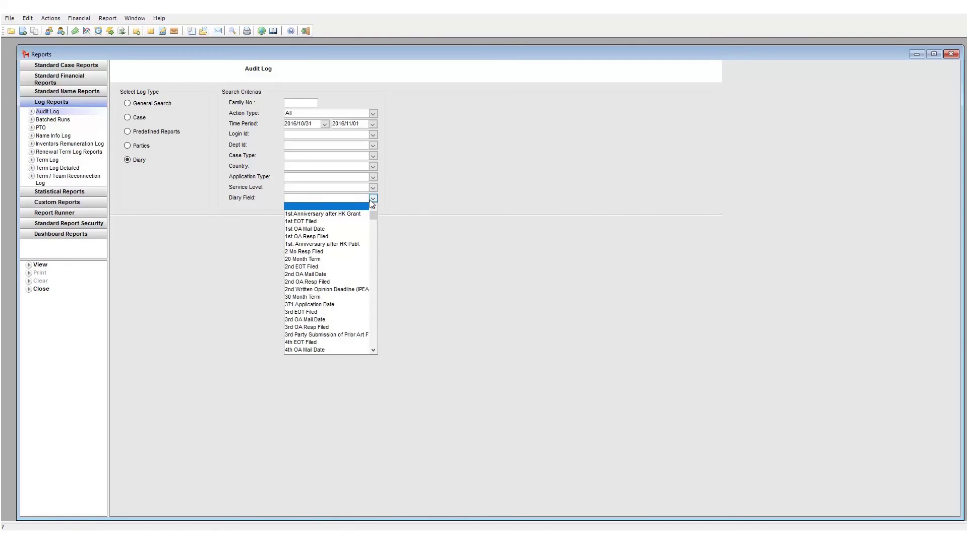
{"action": "scroll", "coordinate": [357, 279], "scroll_direction": "down", "scroll_amount": 6}
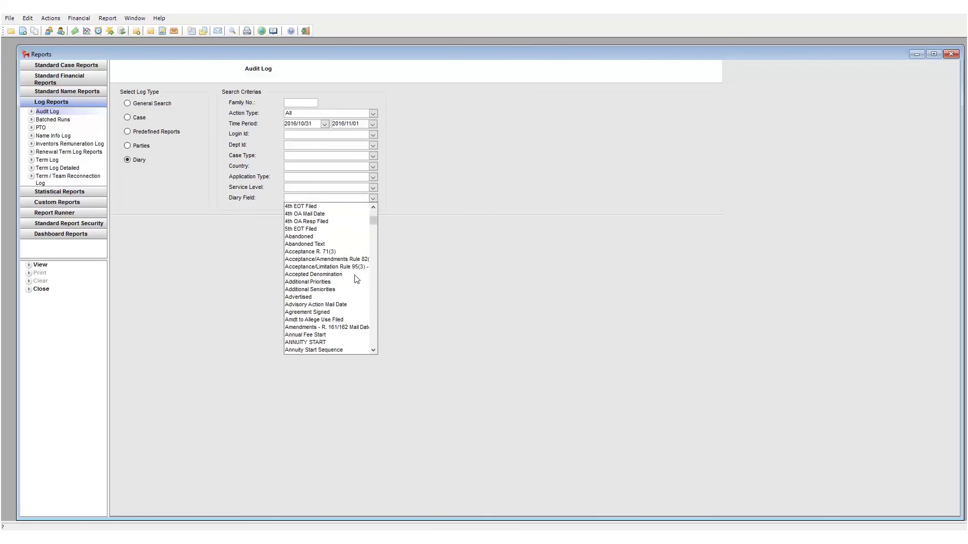
{"action": "scroll", "coordinate": [357, 279], "scroll_direction": "down", "scroll_amount": 5}
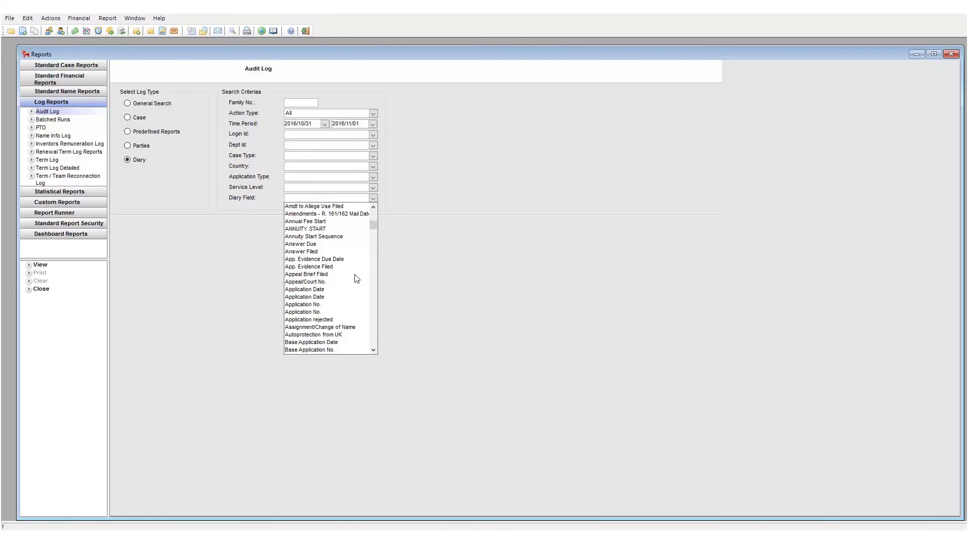
{"action": "left_click", "coordinate": [329, 305]}
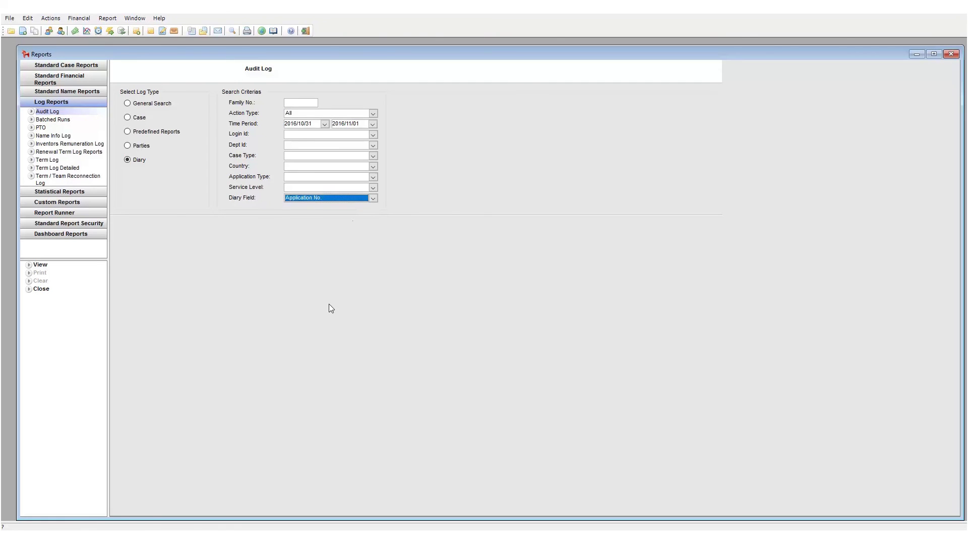
{"action": "left_click", "coordinate": [40, 266]}
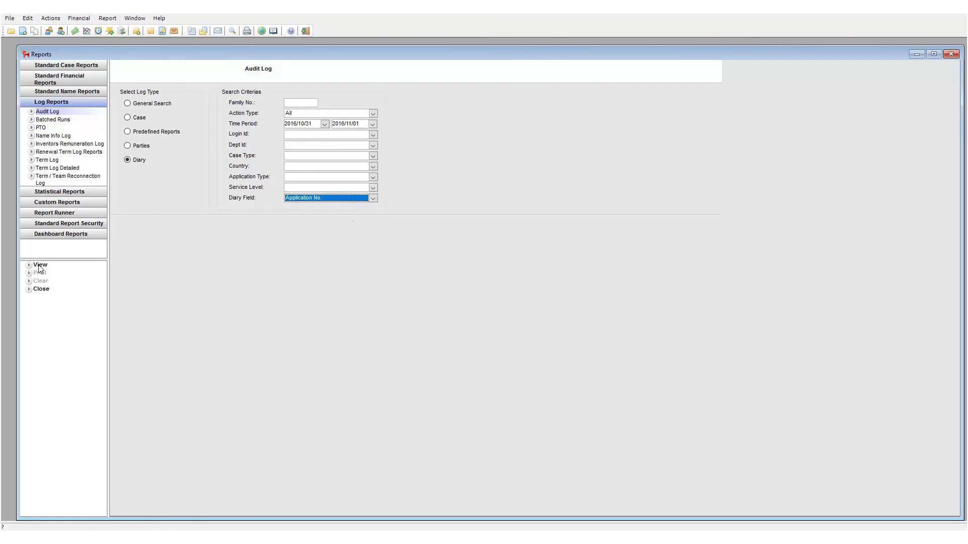